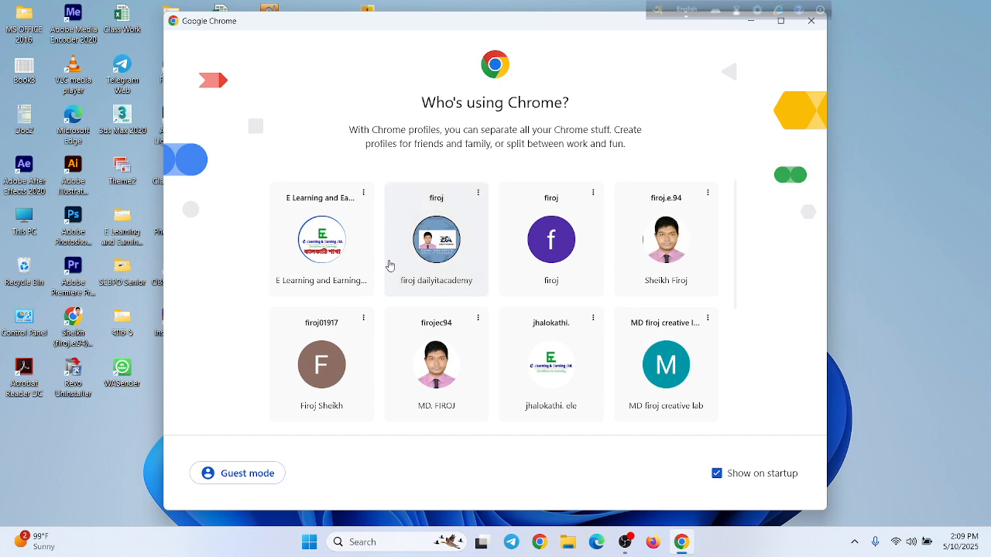
Open a Chrome profile and load the suggested TypingTest.com results page by searching the address suggestions for "ty"
click(389, 266)
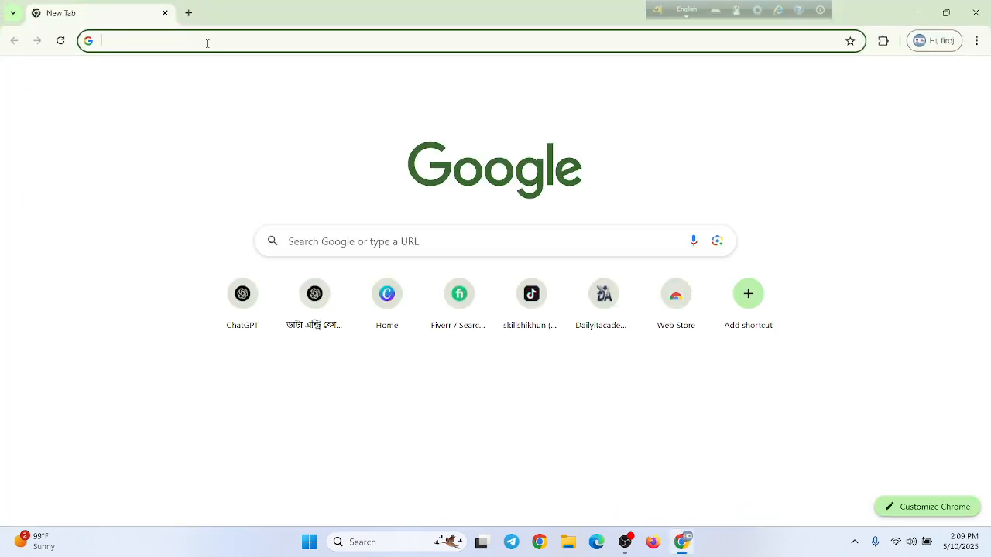
text(ty)
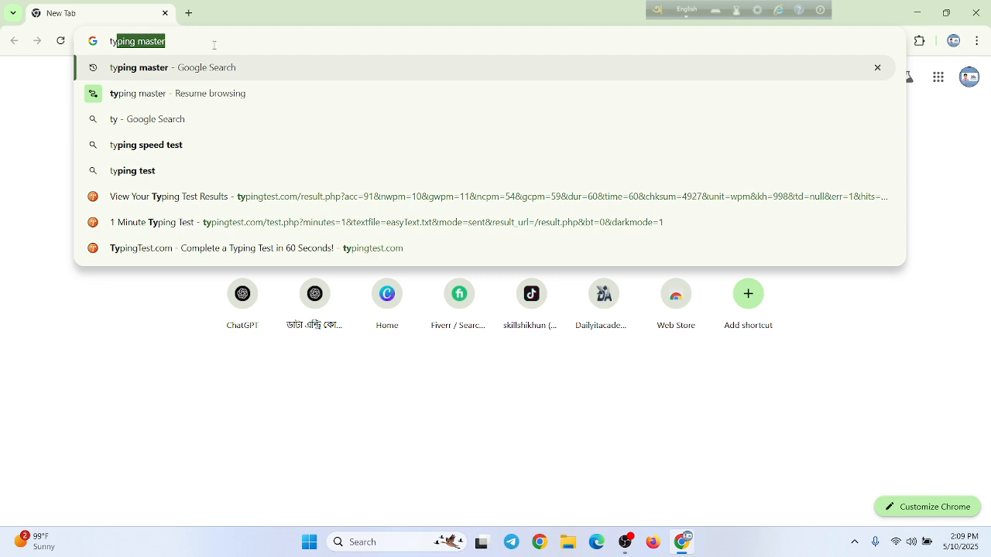
click(160, 201)
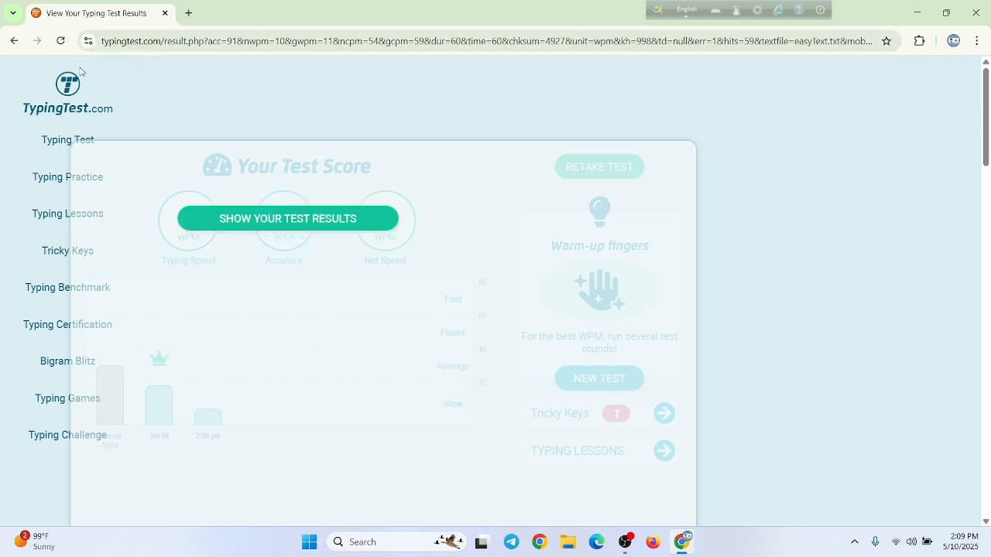
click(113, 43)
click(218, 39)
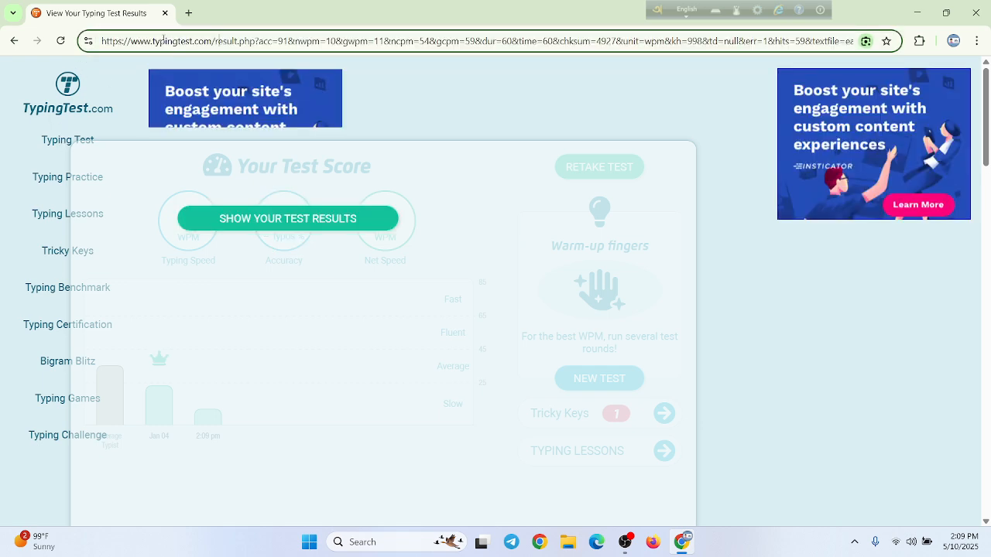
drag(220, 41, 951, 247)
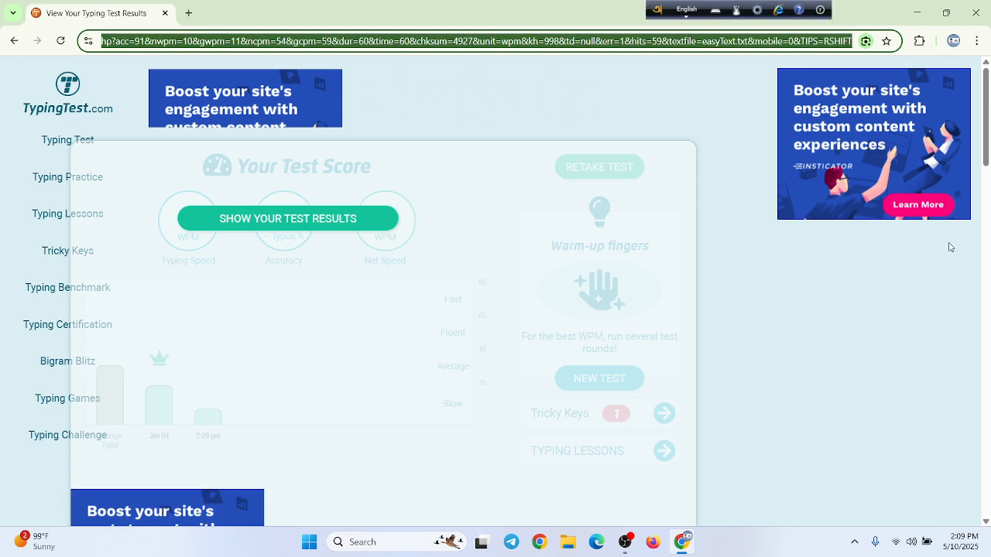
key(BackSpace)
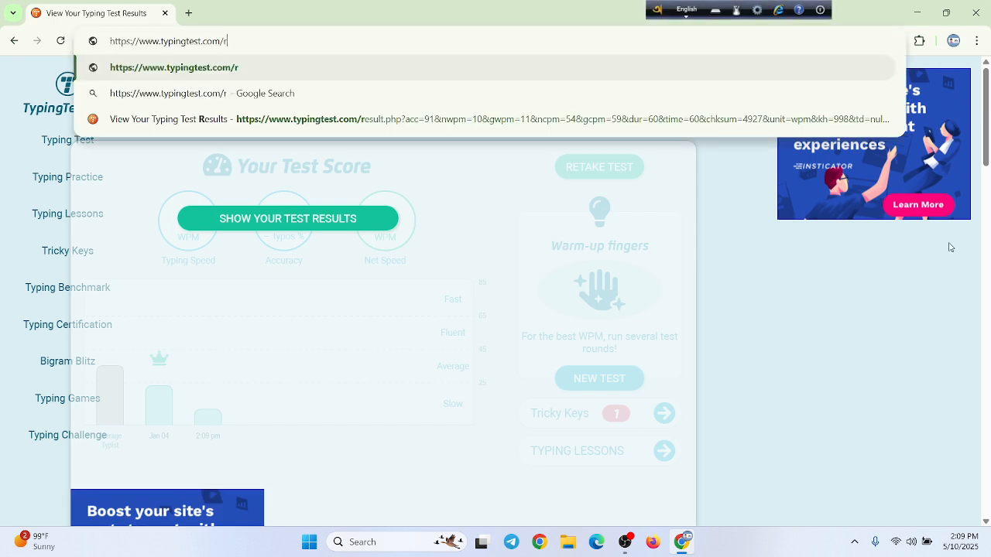
key(BackSpace)
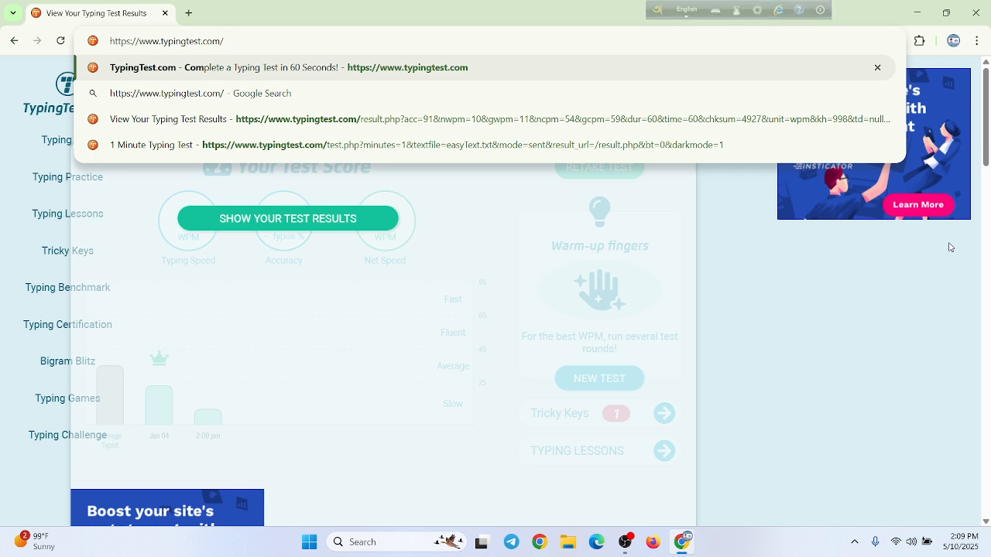
key(Return)
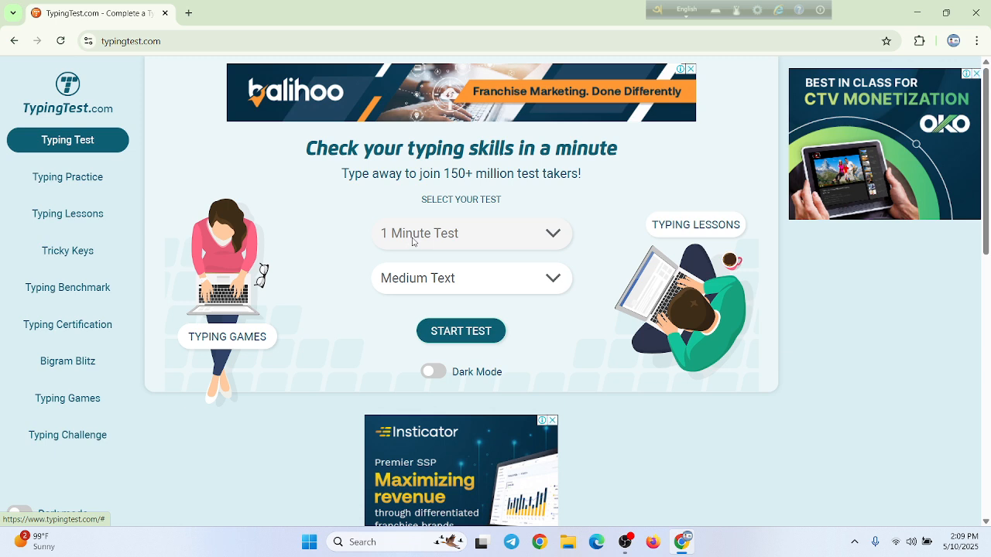
Set up a 2 Minutes Test with Easy Text in Dark Mode and start it
click(411, 239)
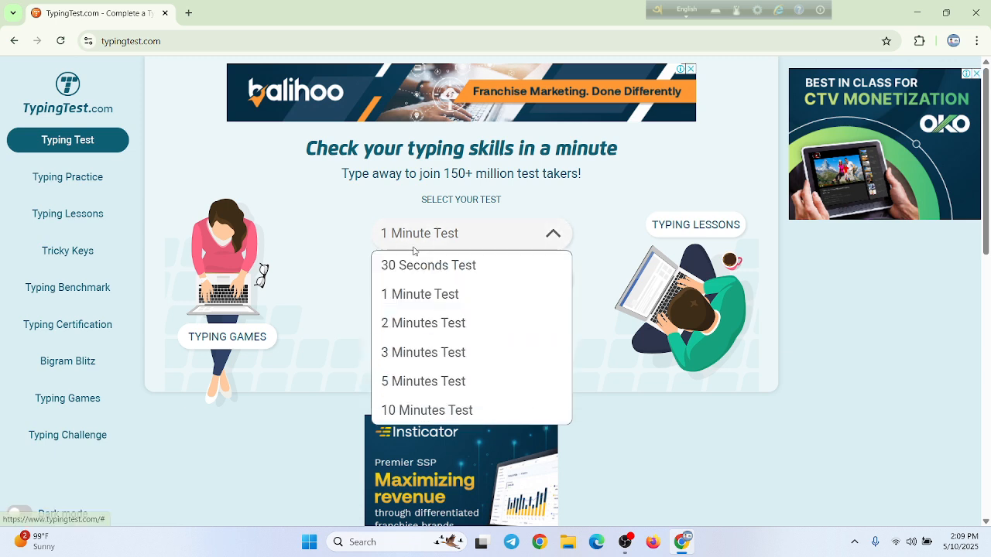
click(473, 246)
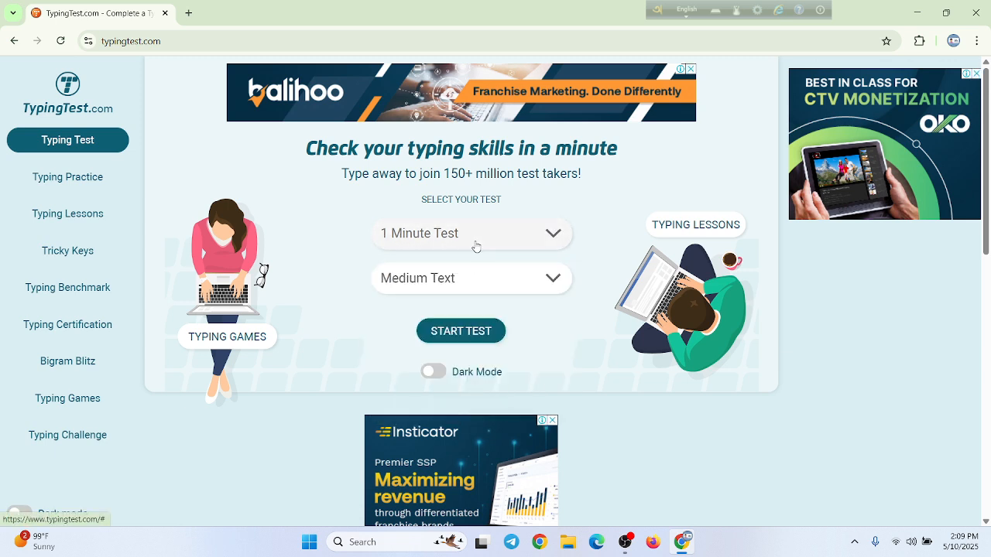
click(472, 245)
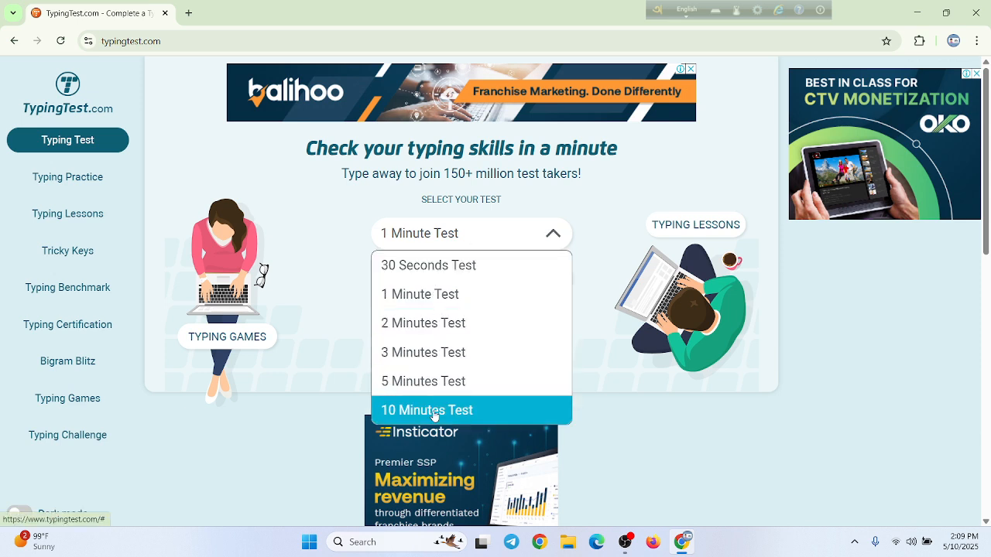
click(438, 323)
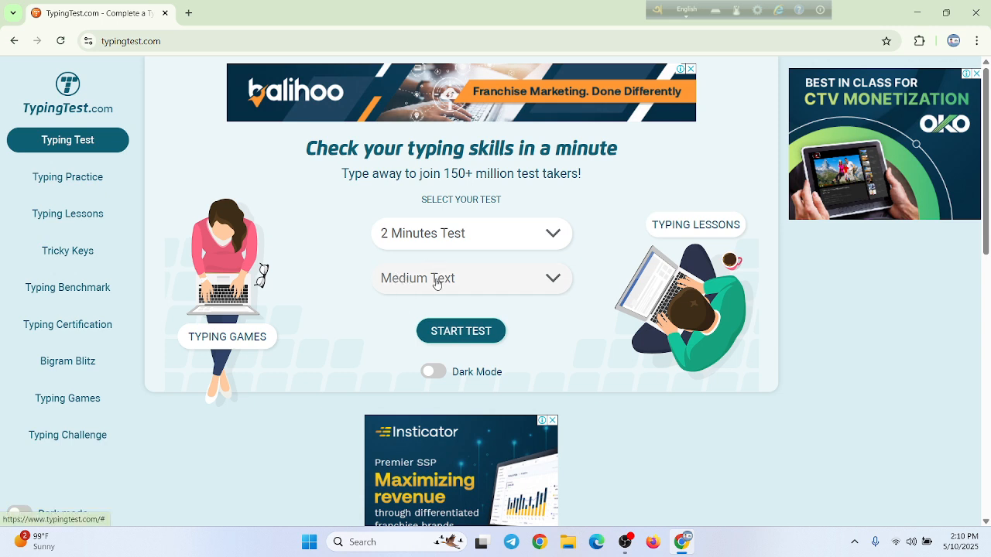
click(478, 287)
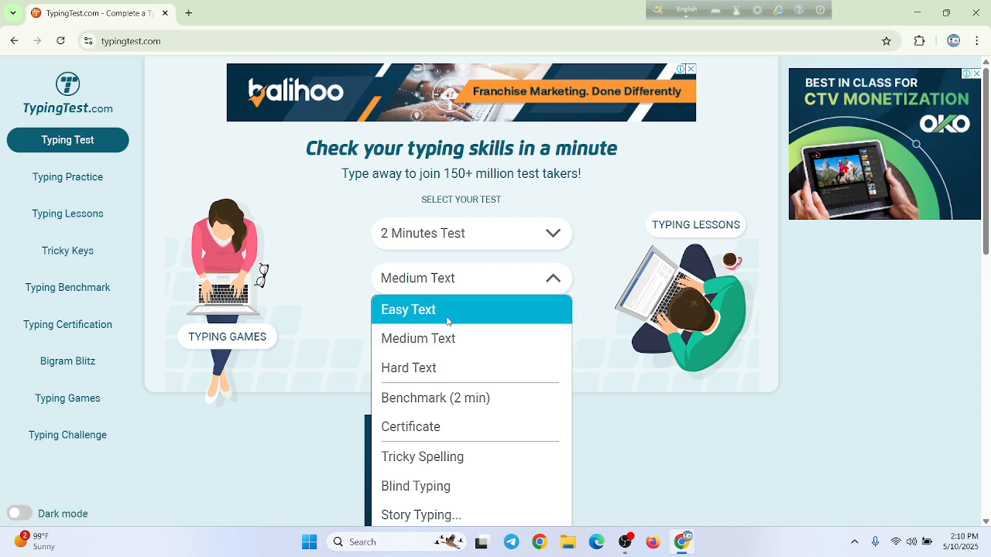
click(447, 319)
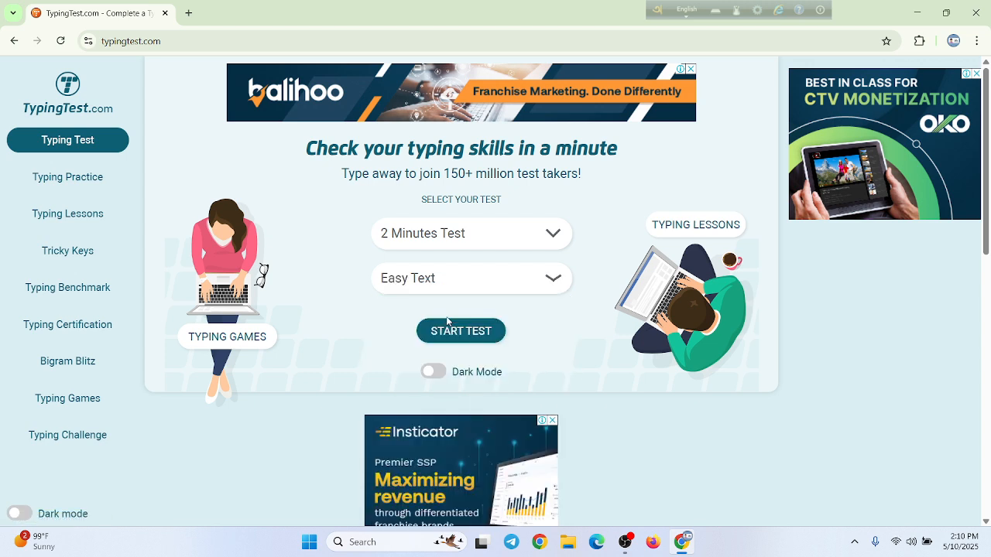
click(430, 372)
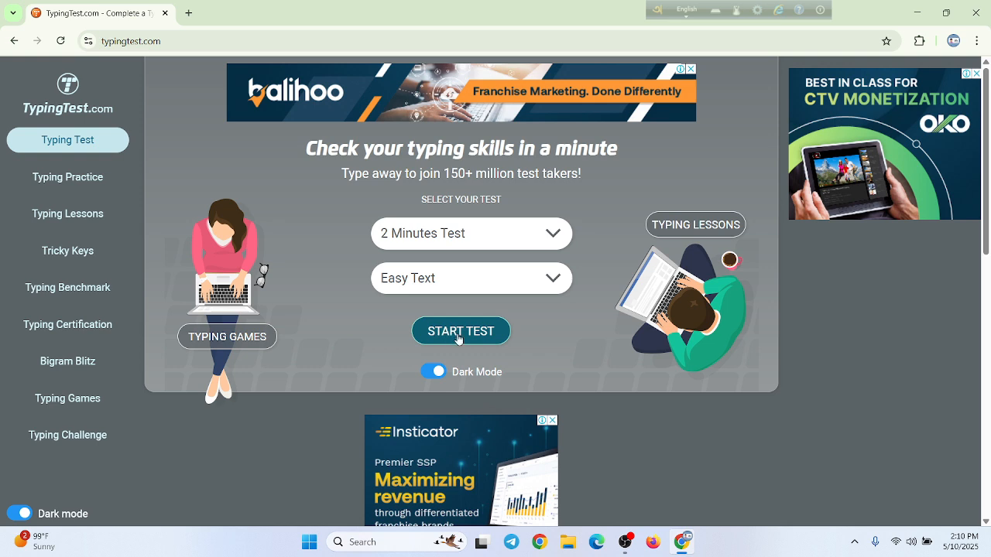
click(457, 338)
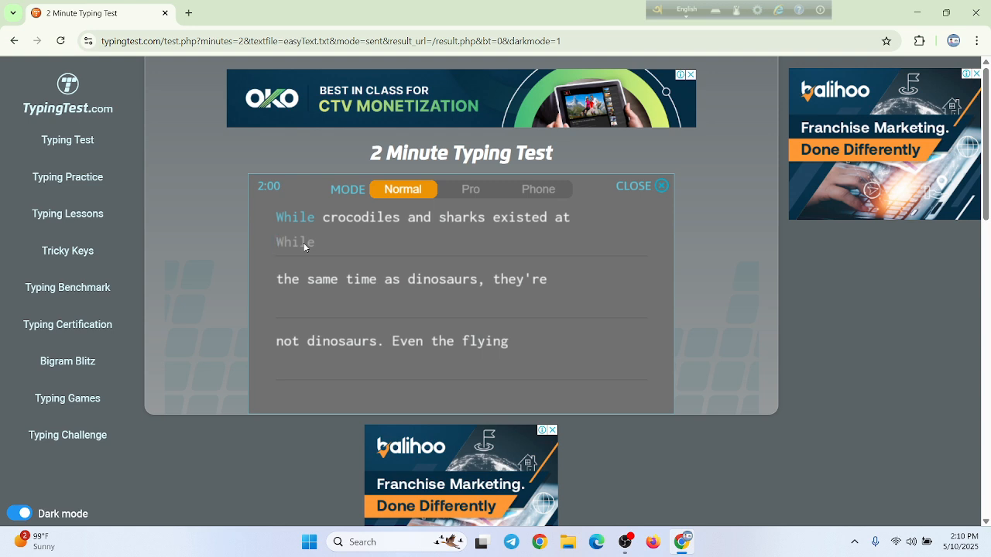
Enter the first line of the test passage: "While crocodiles and sharks existed at"
text(While)
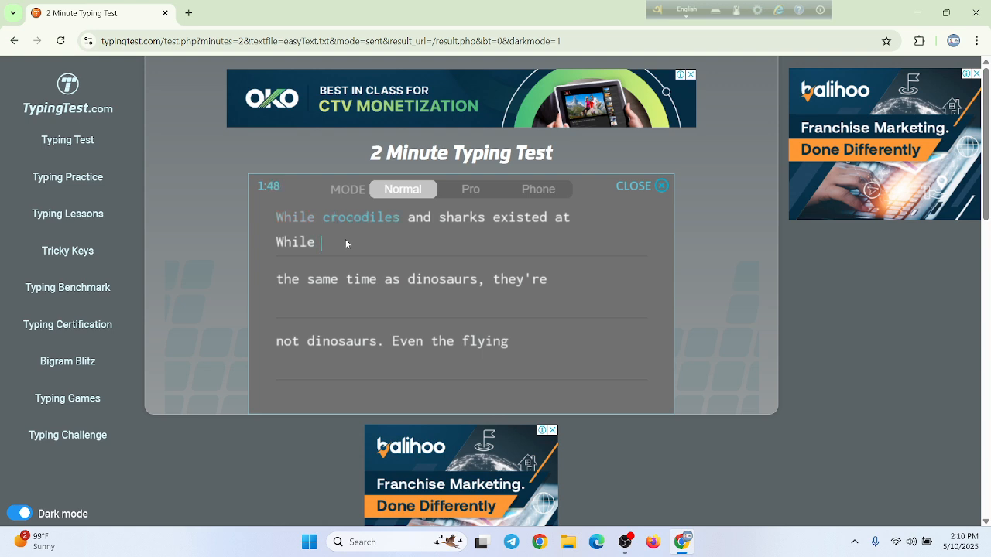
text(crocodiles and )
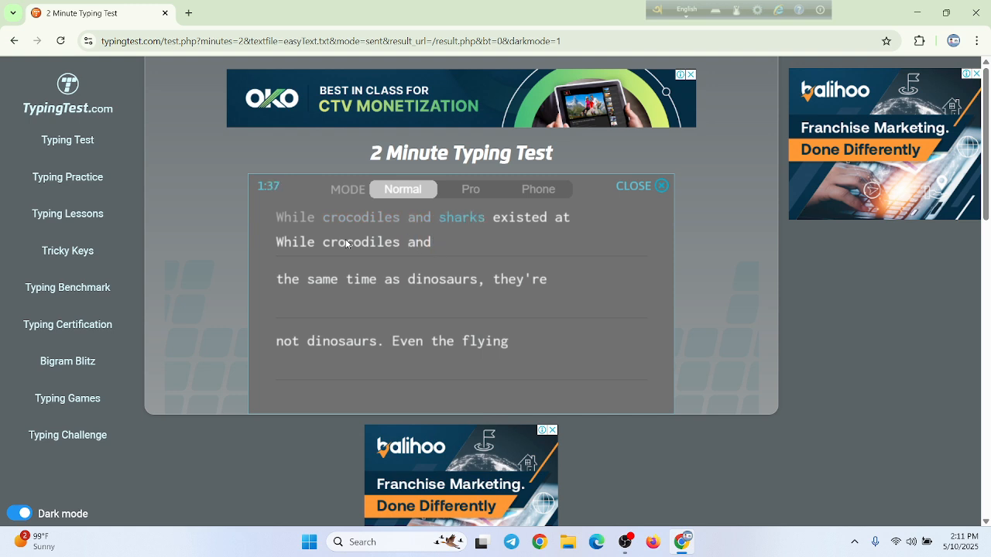
text(sharks )
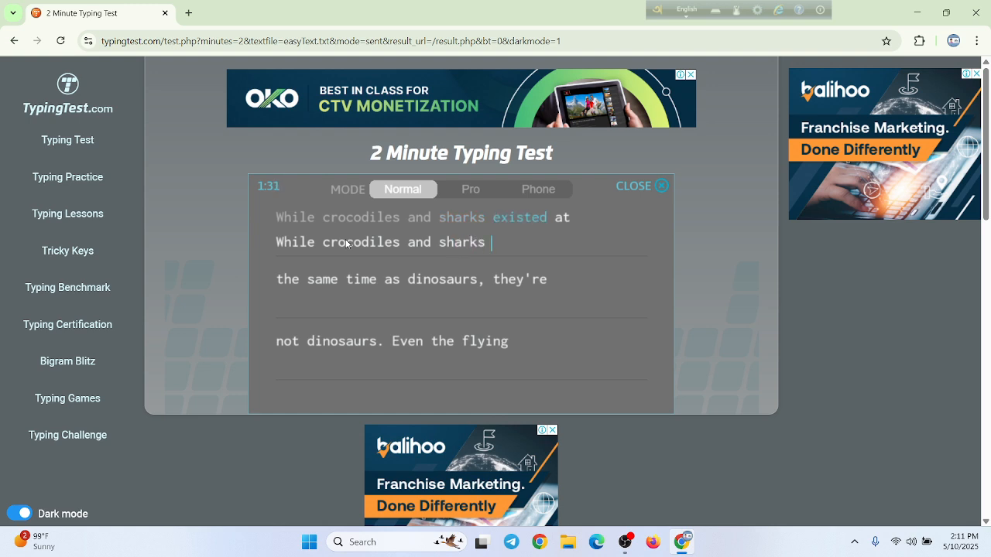
text(existed at)
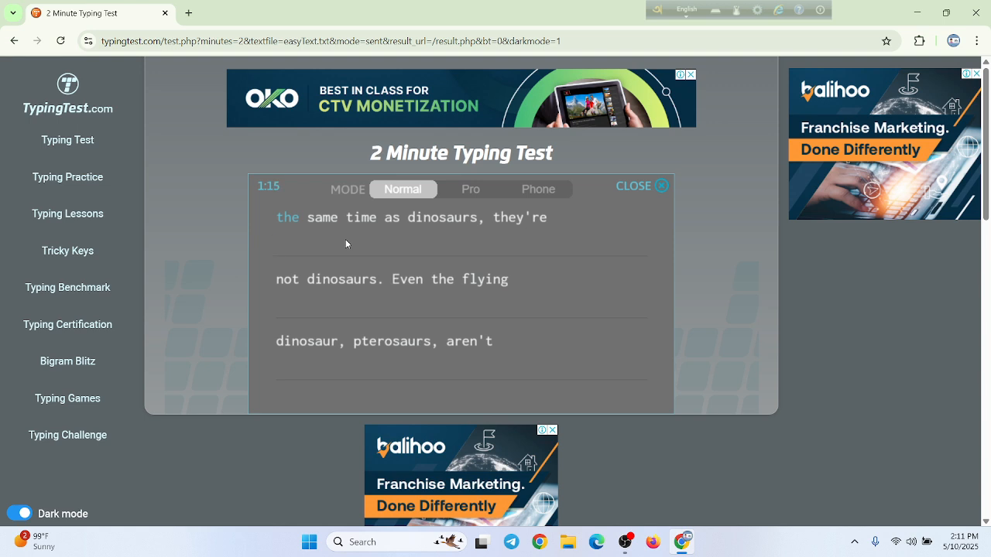
Enter the second line of the test passage: "the same time as dinosaurs, they're"
text( the same )
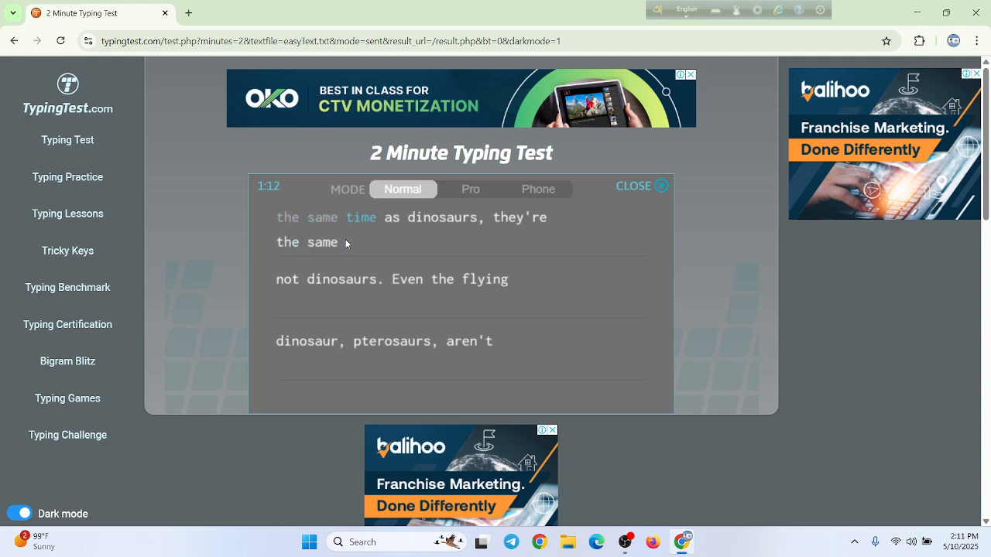
text(time as )
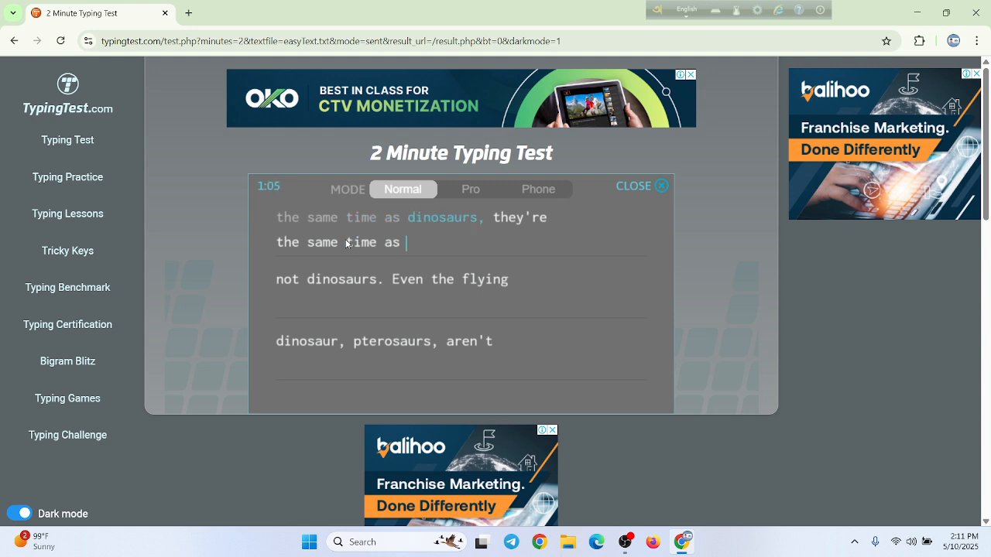
text(dinosaurs,)
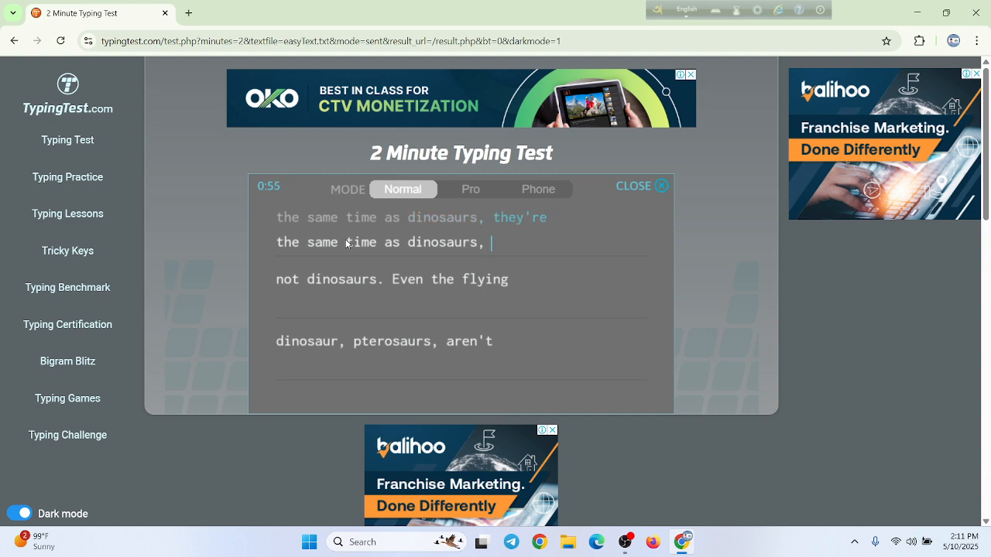
text( they're )
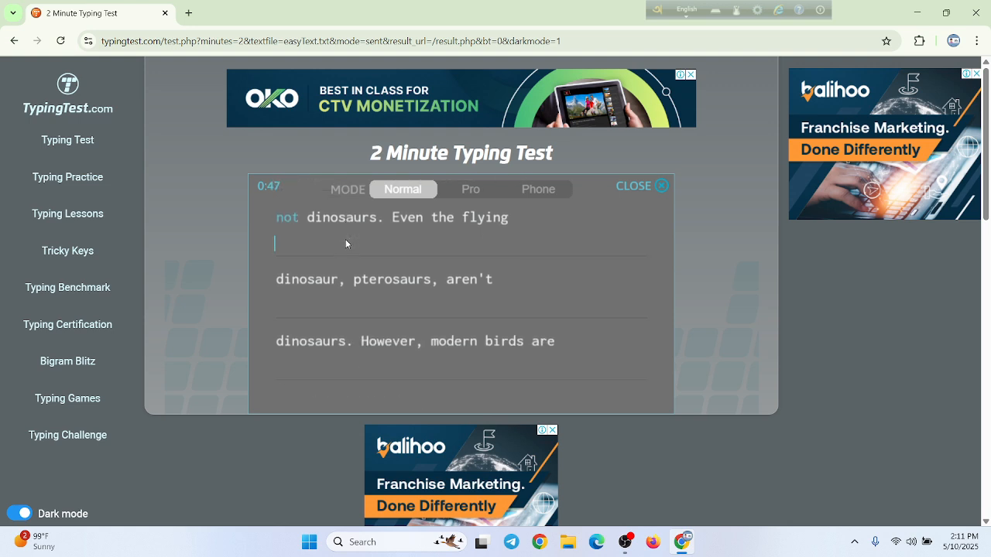
Enter the third line of the test passage: "not dinosaurs. Even the flying"
text(not )
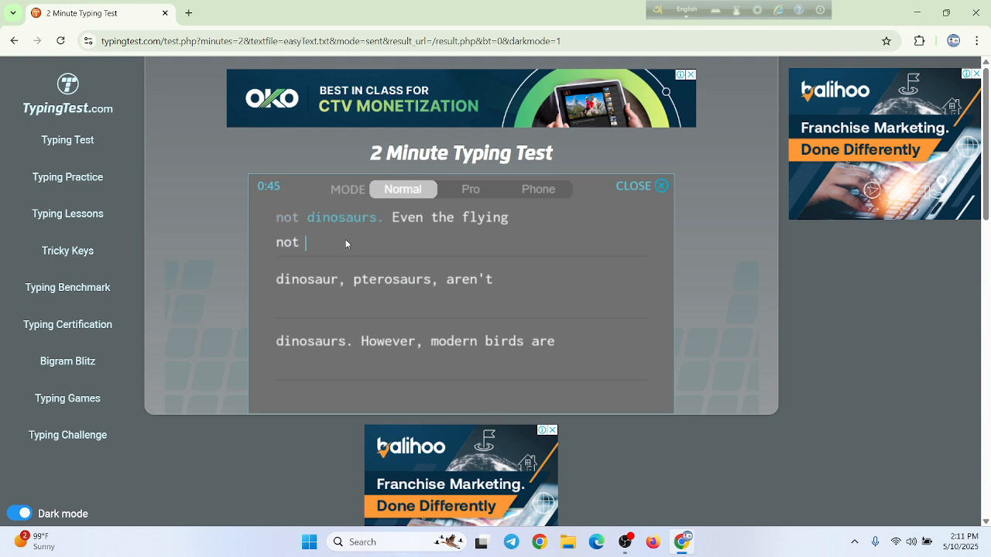
text(dinosaurs. Ev)
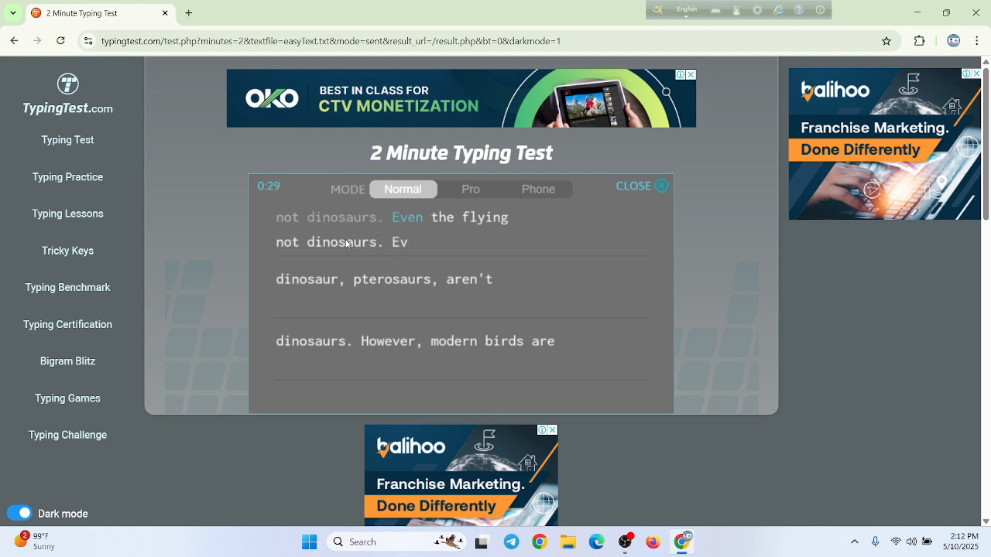
text(en the )
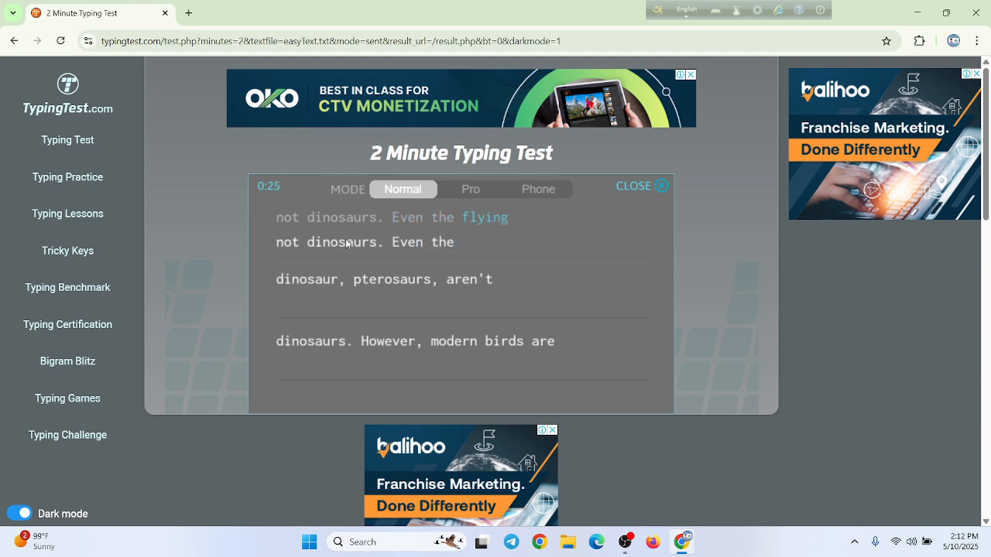
text(flying)
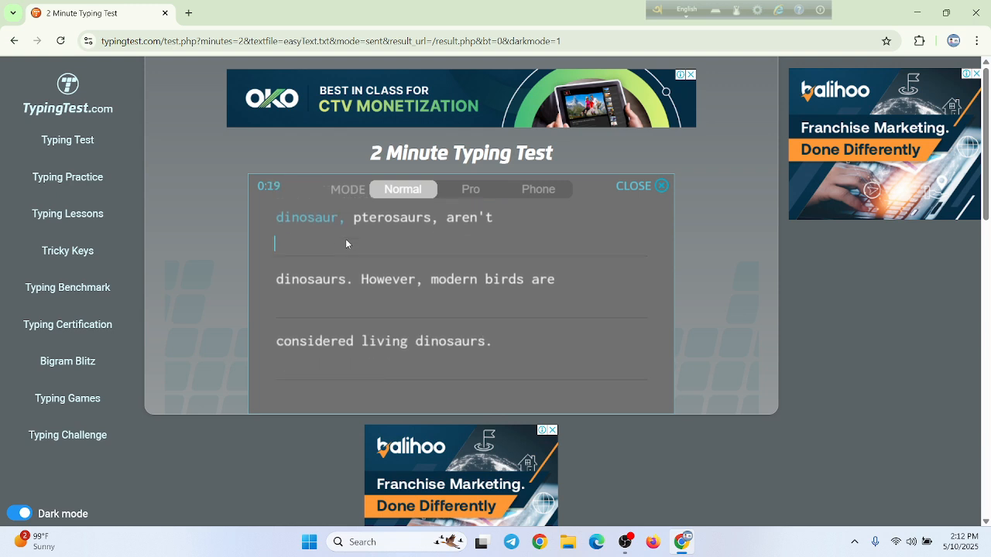
Enter "dinosaur," and the start of "pterosaurs," until the time runs out, and show the test results
text( dinosaur,)
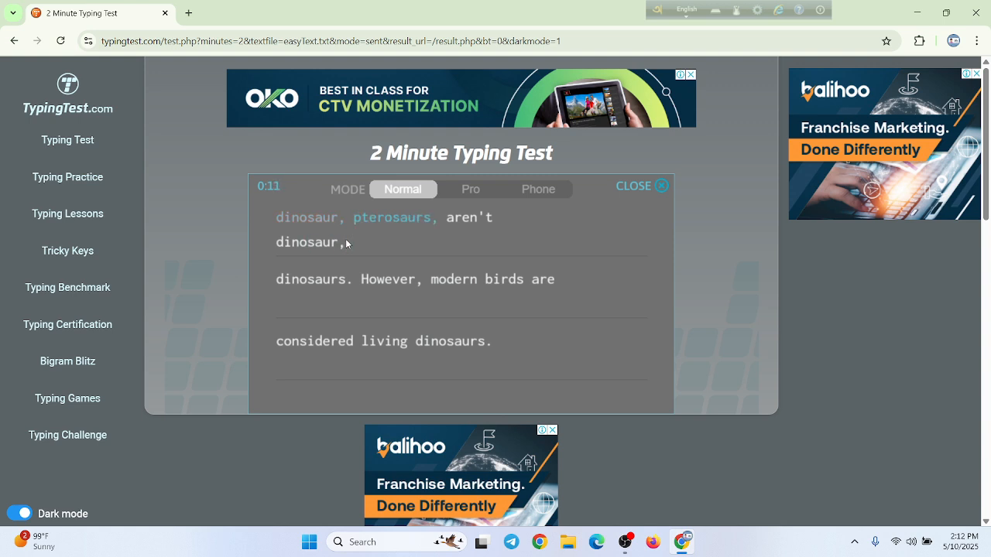
text(p)
text(er)
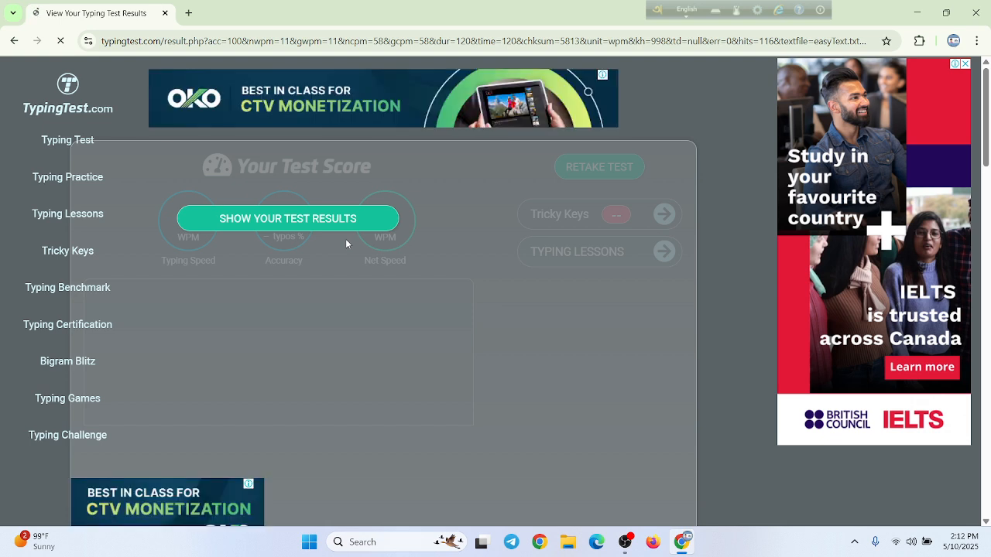
click(270, 224)
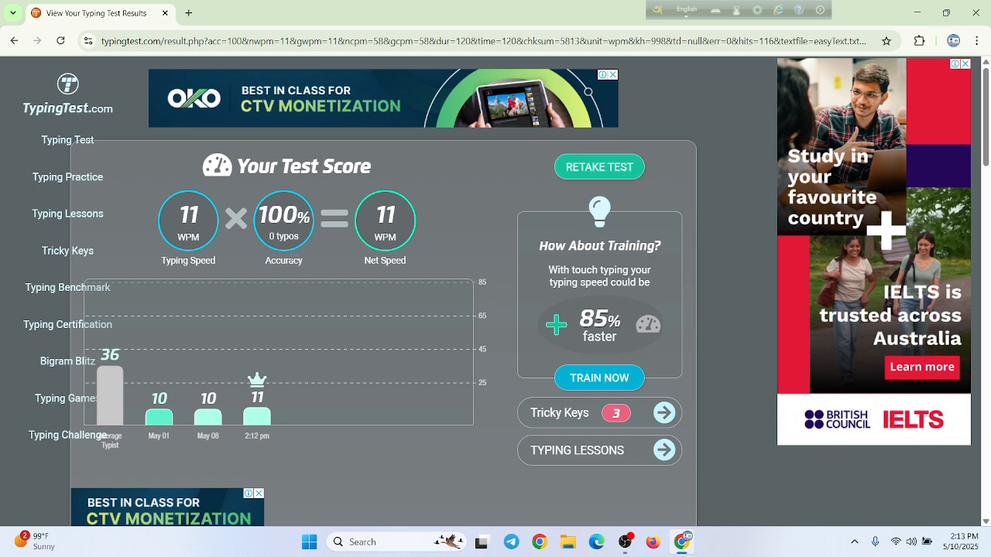
Retake the typing test, choosing 5 Minutes Test as the duration and Hard Text as the difficulty
click(600, 168)
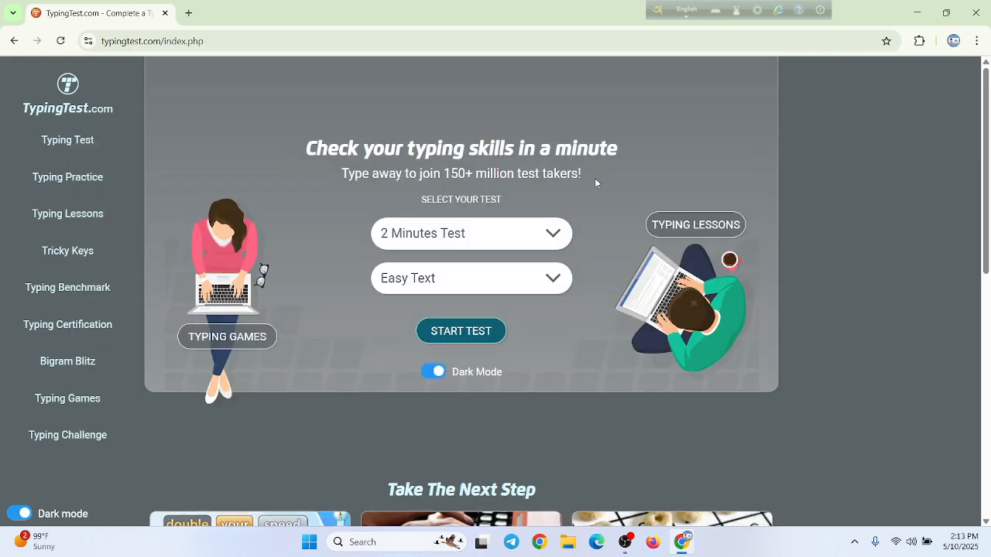
click(477, 243)
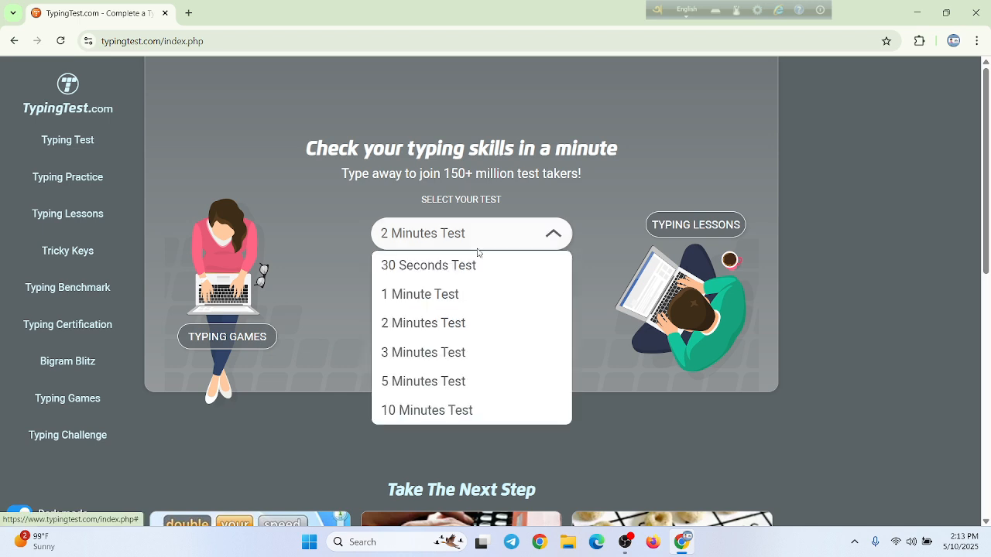
click(434, 385)
click(443, 280)
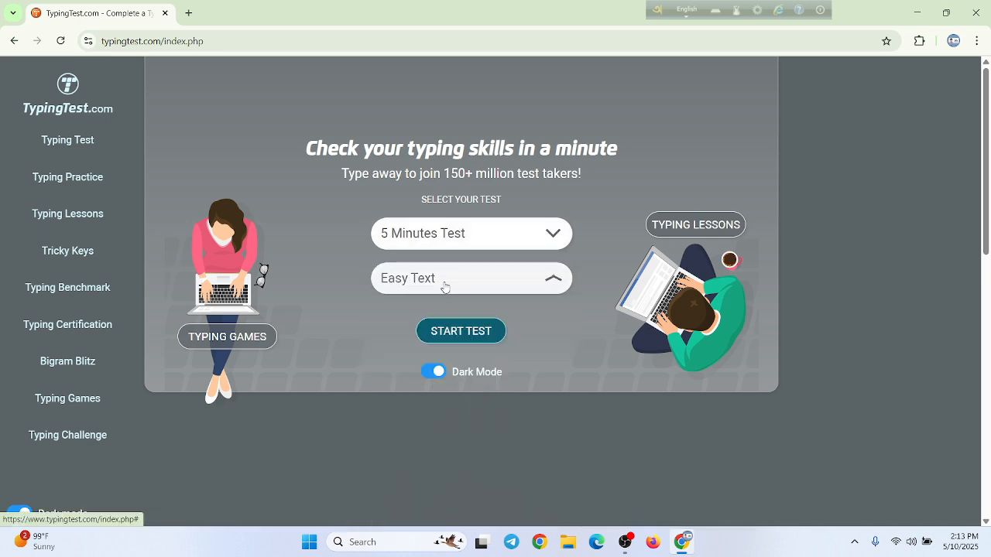
click(428, 368)
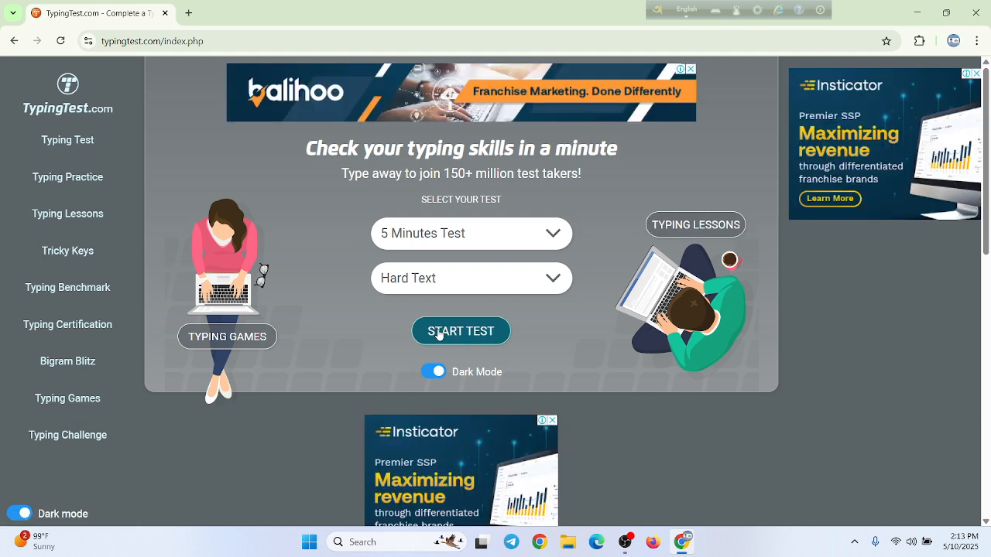
Start the 5-minute hard test and enter the beginning of the first passage line: "Did you know that the world"
click(438, 333)
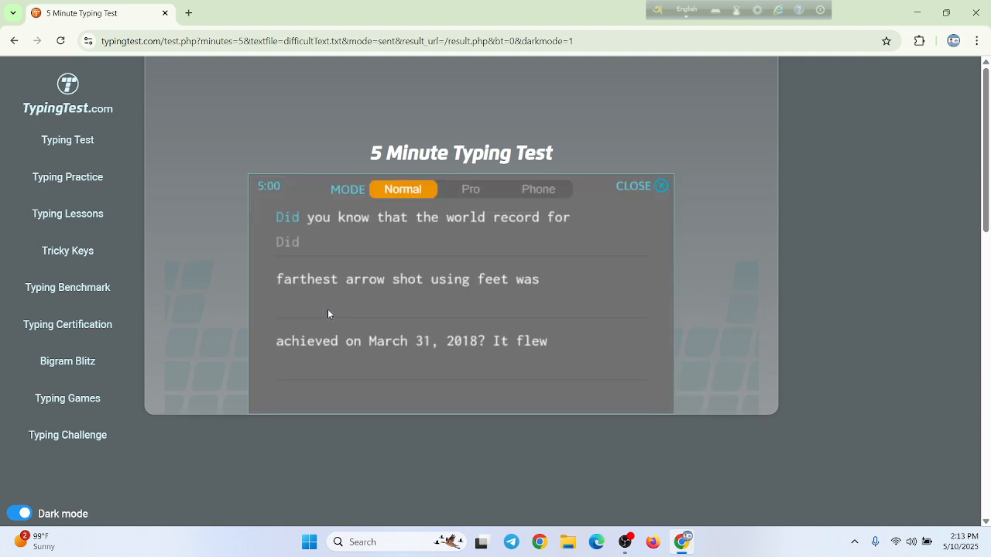
text(Did)
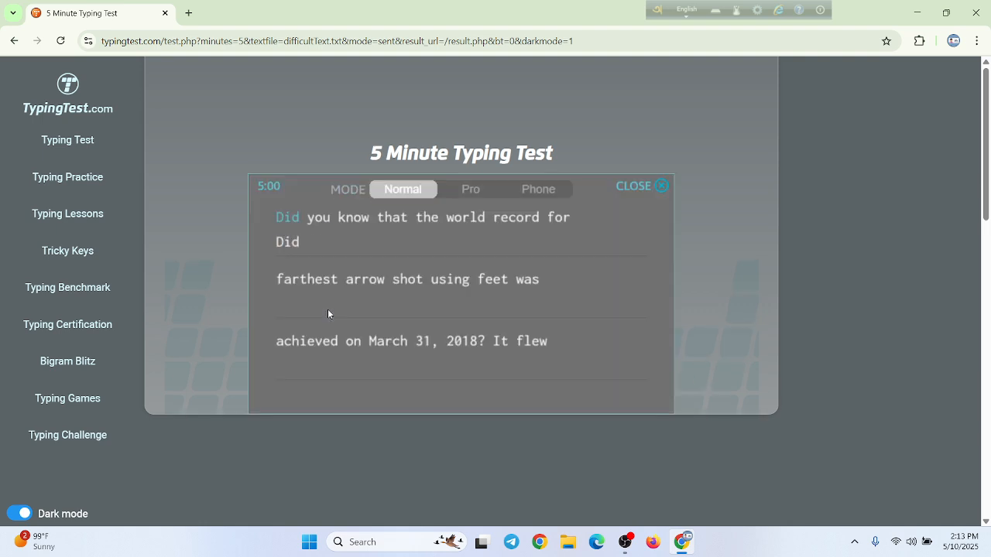
text( you )
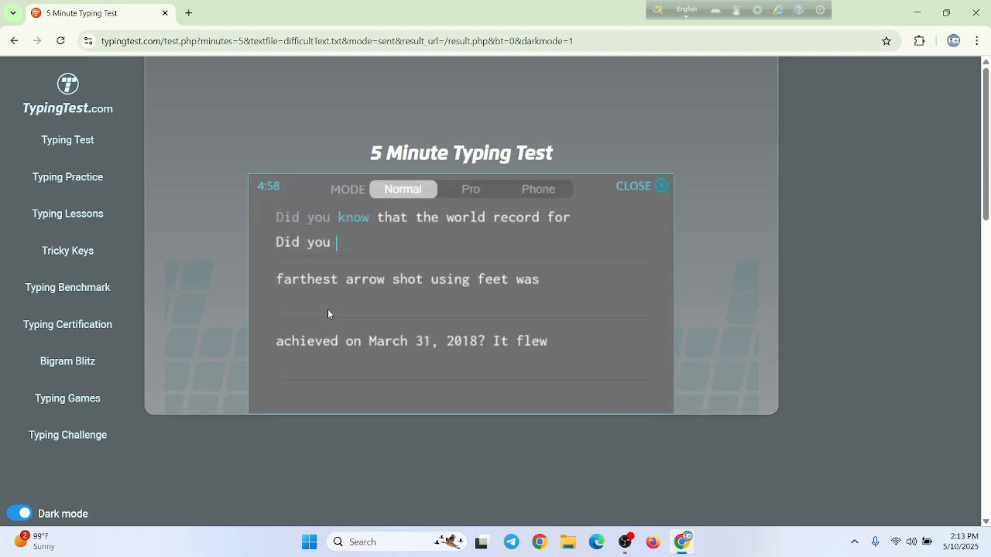
text(know)
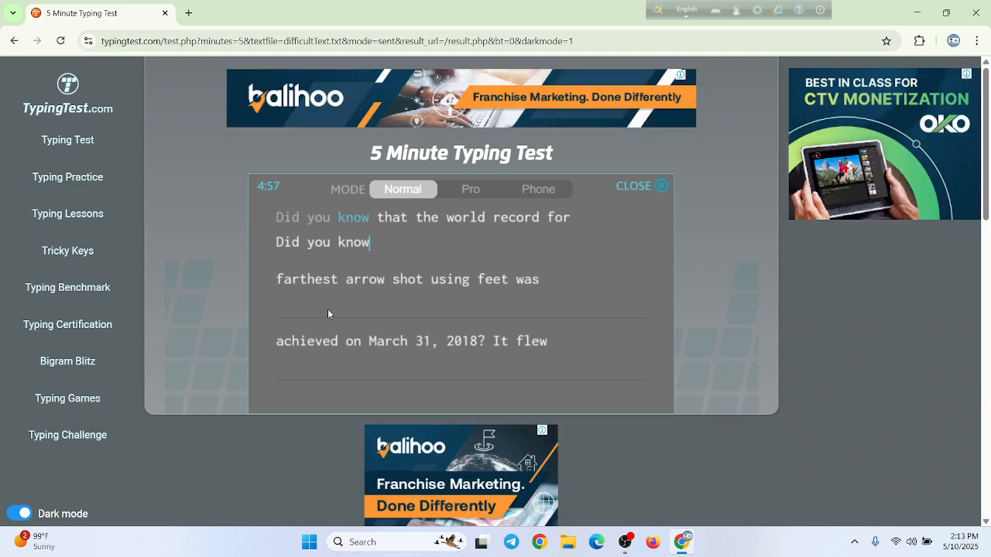
text( th)
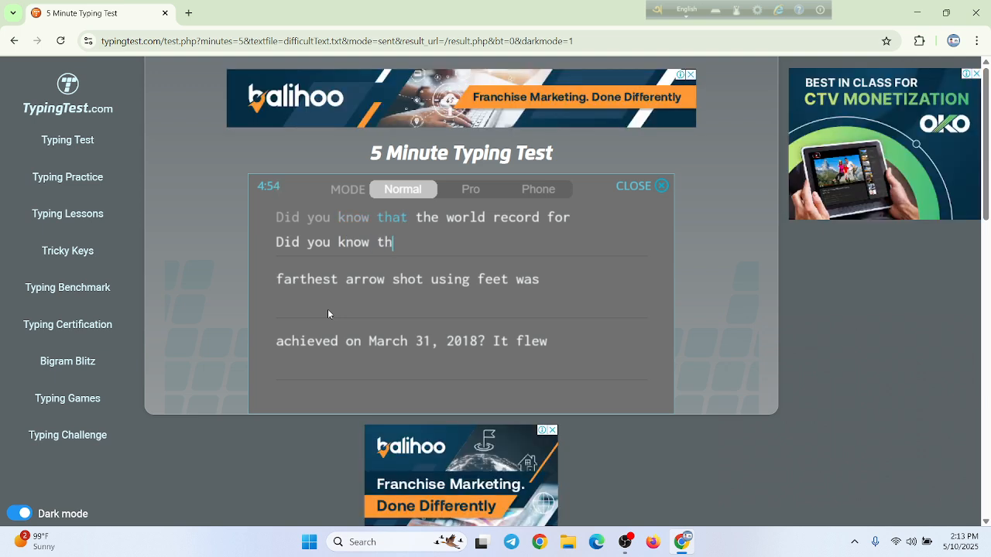
text(at the wor)
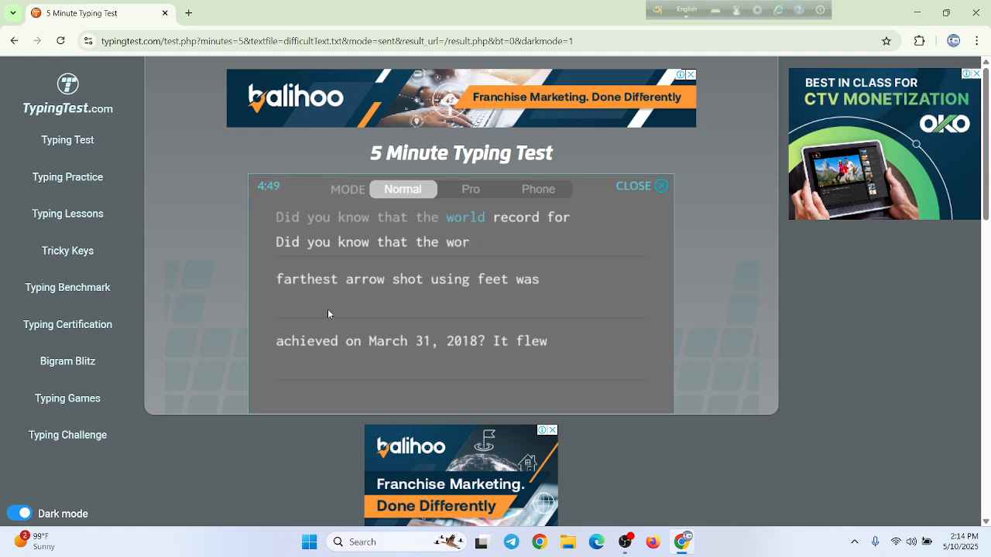
text(ld)
End the 5-minute test before the time runs out and show its test results
click(640, 187)
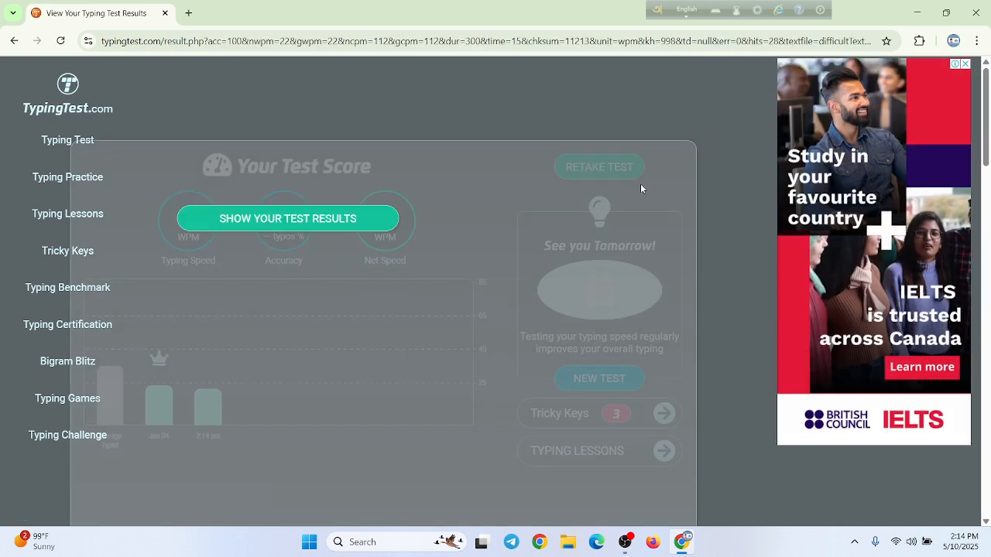
click(334, 222)
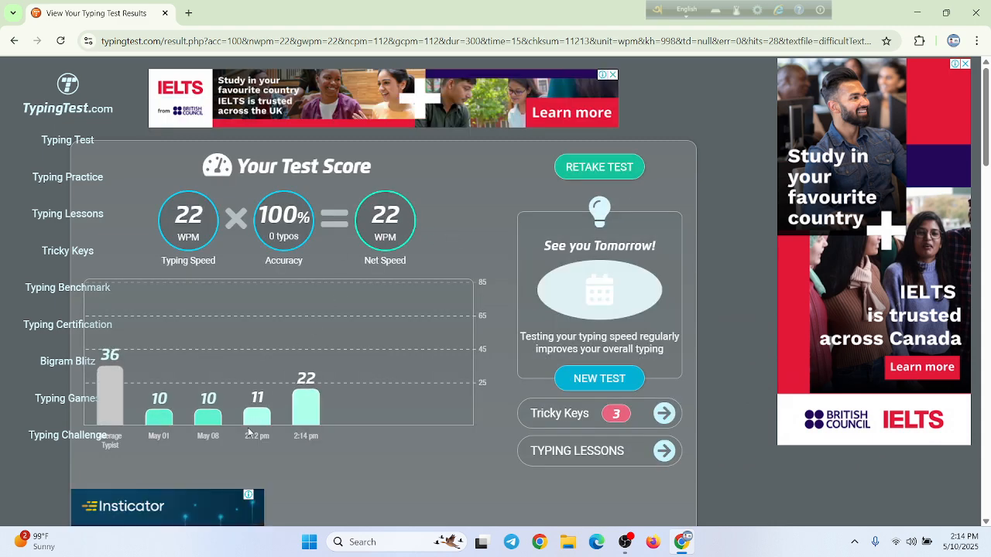